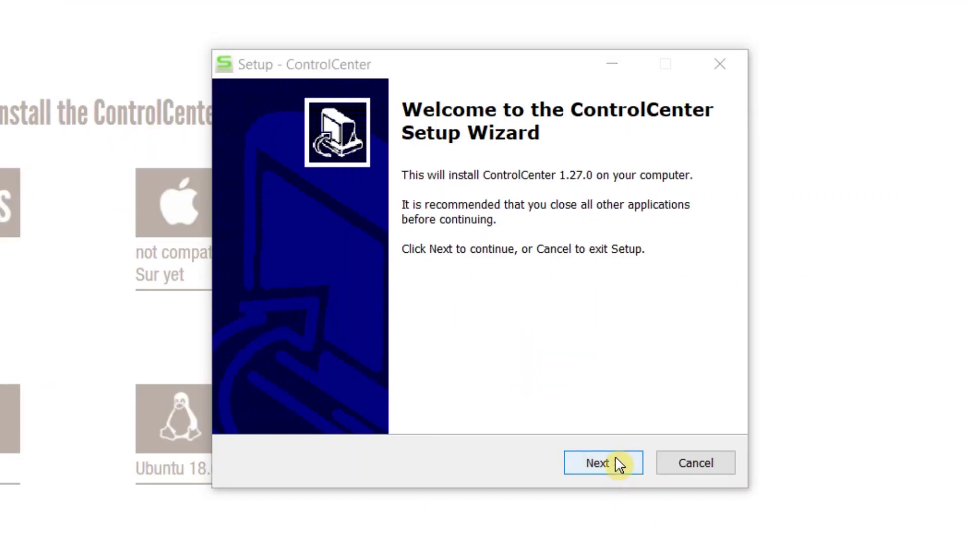
Complete the ControlCenter setup wizard through to Finish
left_click(617, 462)
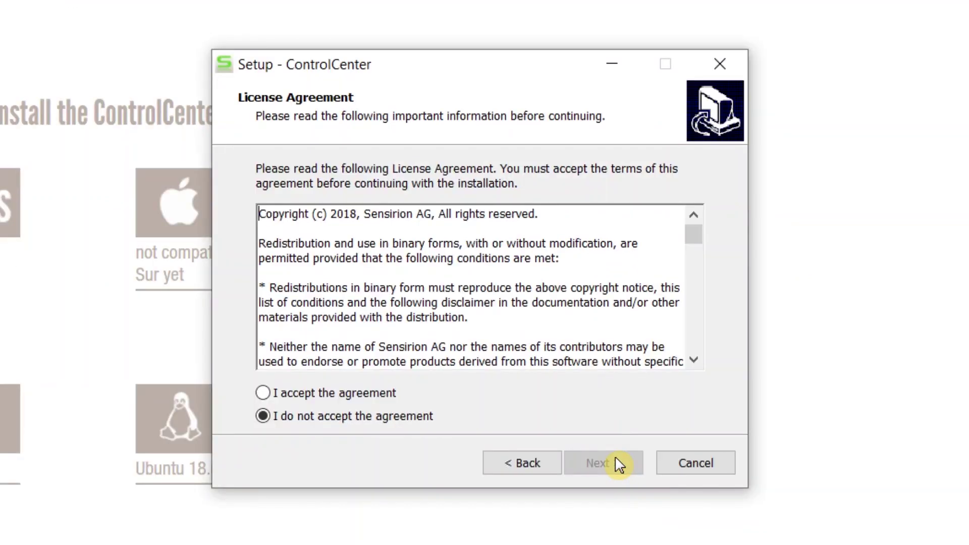
left_click(585, 462)
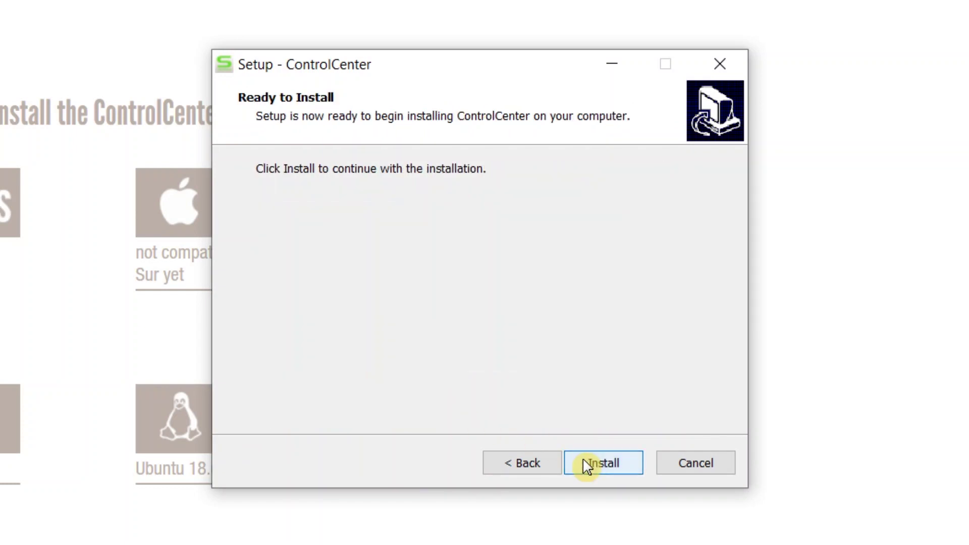
left_click(586, 463)
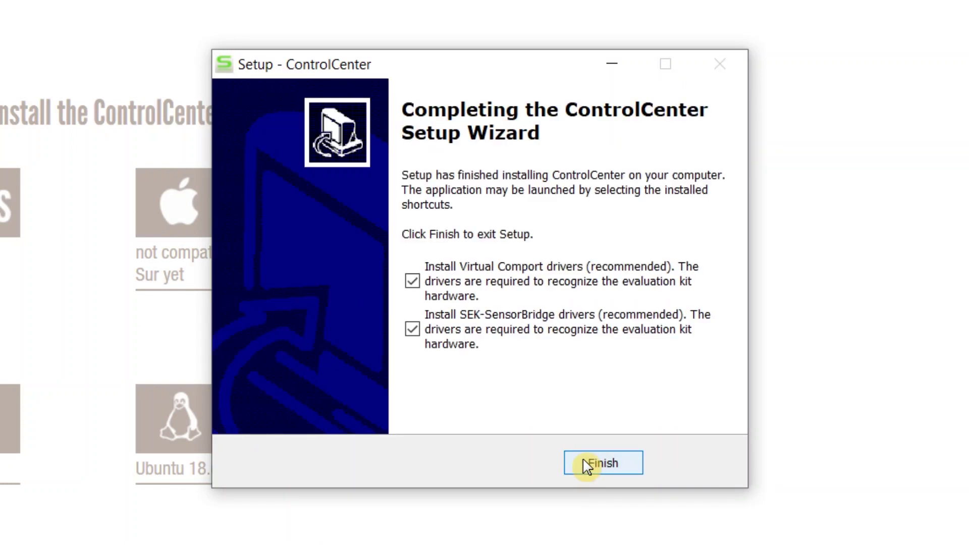
left_click(586, 464)
Launch Sensirion ControlCenter from Windows search
key("super")
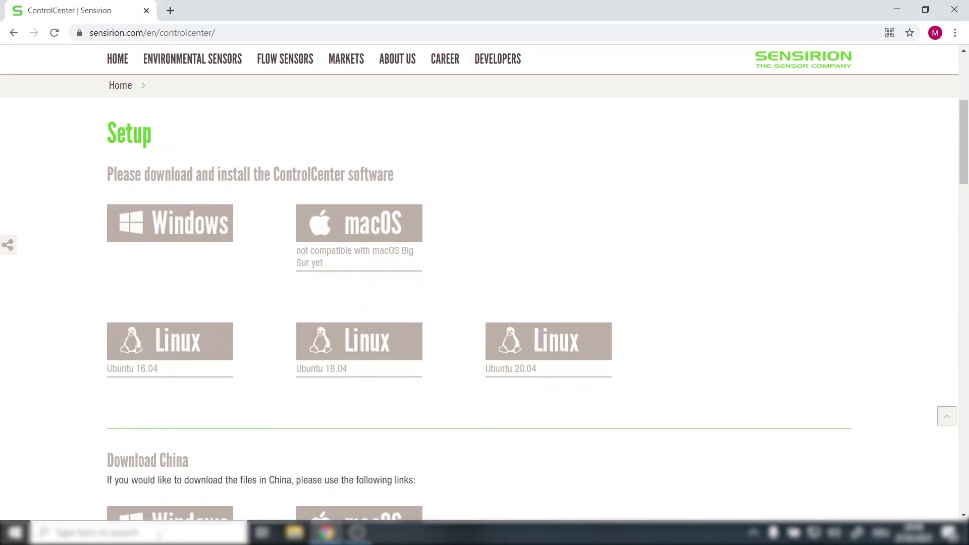
type("con")
left_click(121, 199)
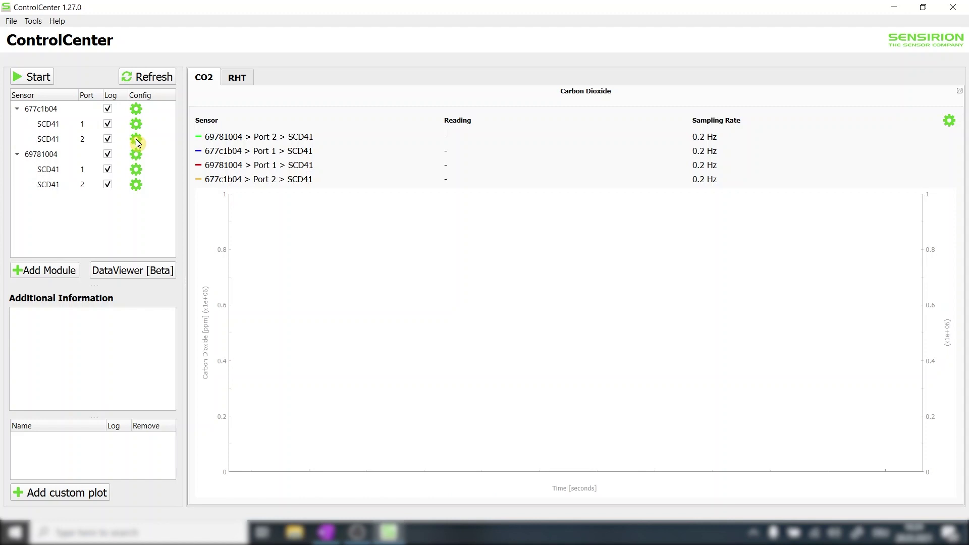
Start measuring and logging on all four SCD41 sensors
left_click(44, 80)
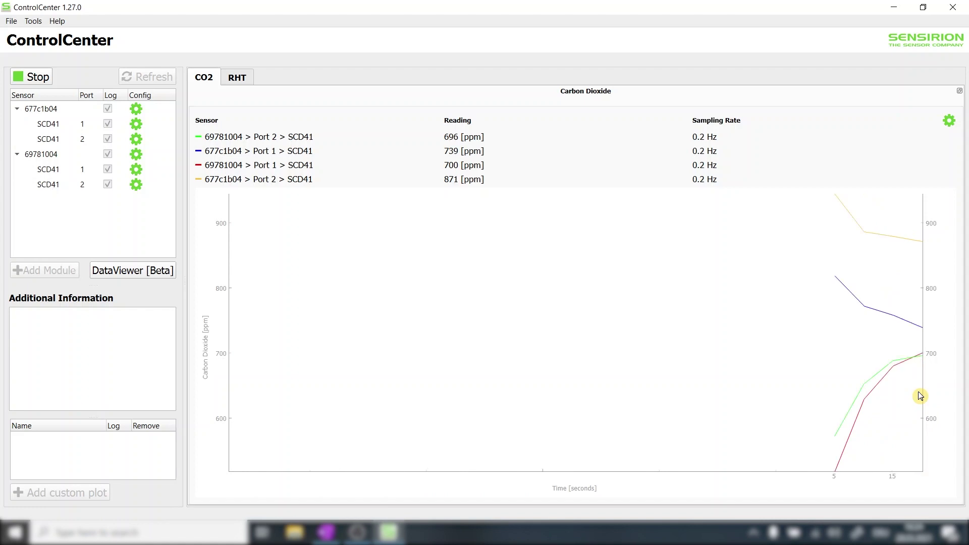
Set the CO2 plot's Min Range to 2000ppm in Plot Settings
left_click(950, 121)
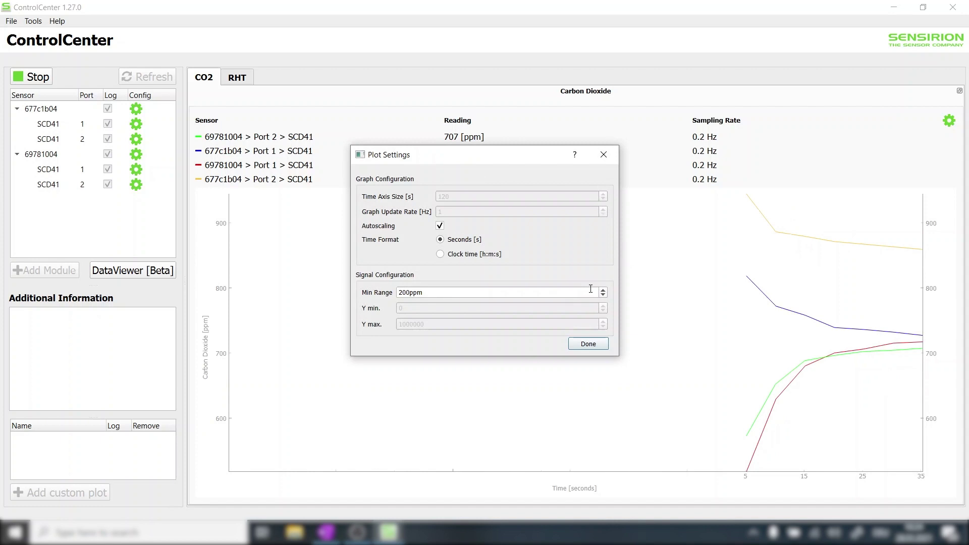
left_click(408, 293)
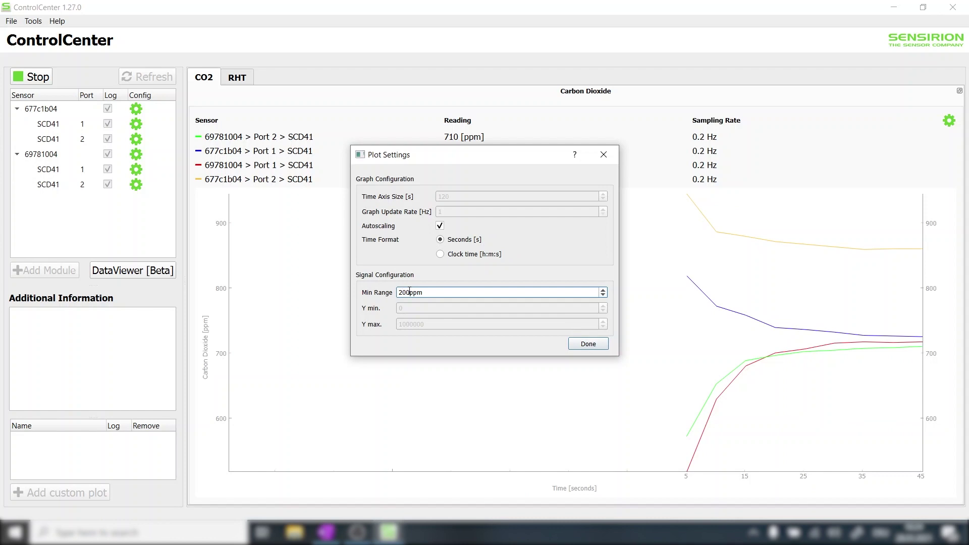
type("0")
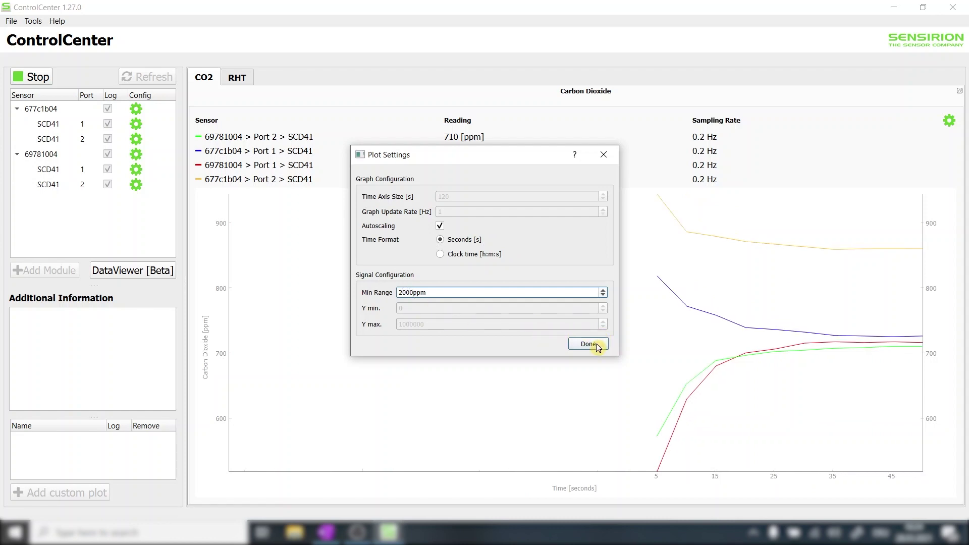
left_click(588, 345)
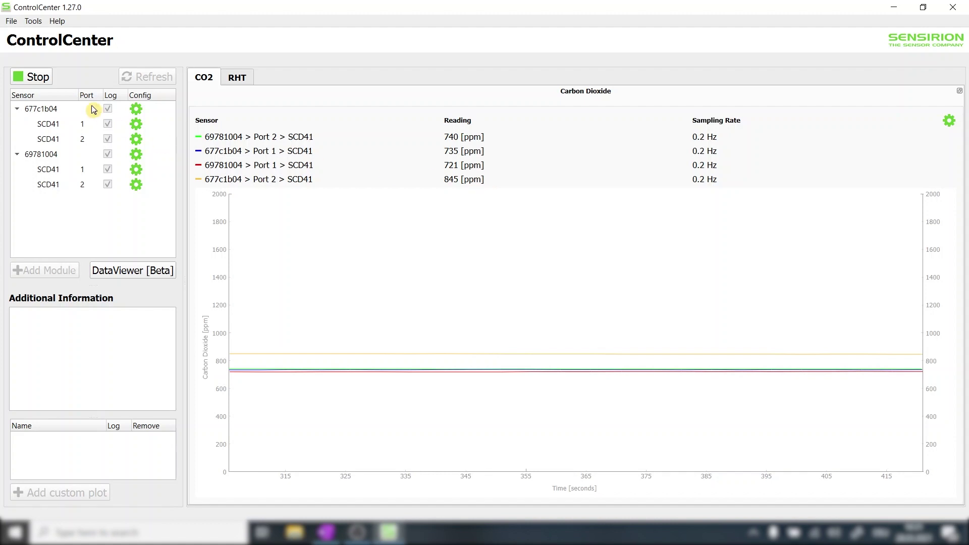
Stop the running measurement and logging
left_click(33, 79)
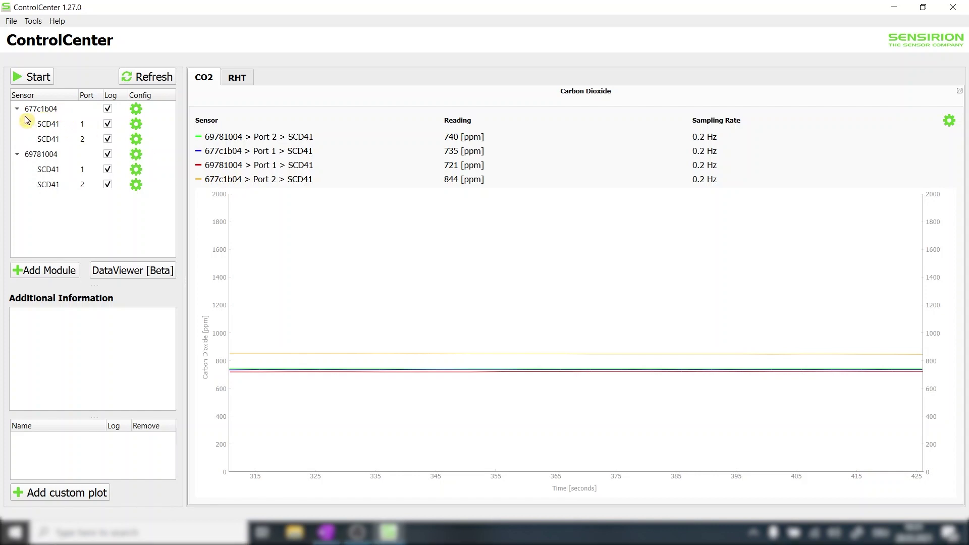
Force-recalibrate 677c1b04's port 2 SCD41 to a 730 ppm reference
left_click(136, 141)
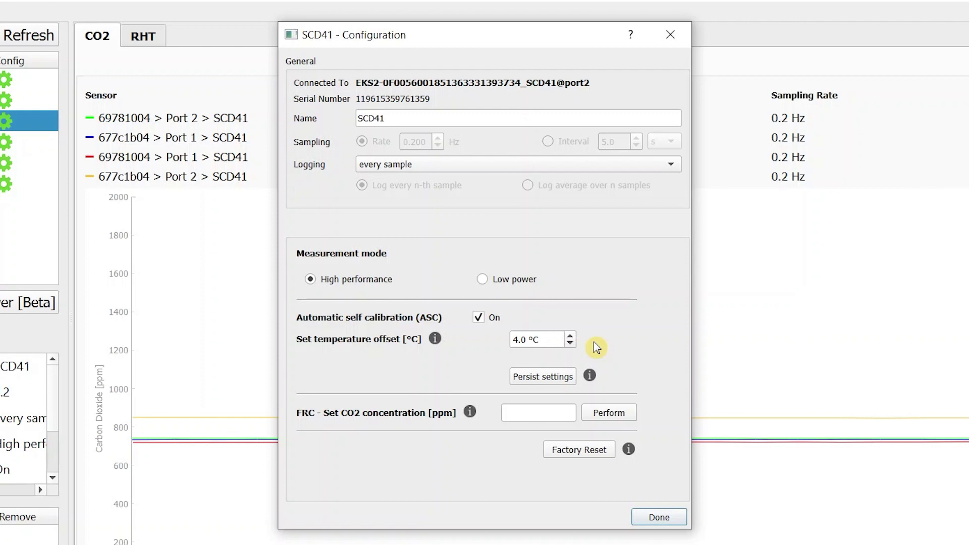
left_click(523, 415)
type("730")
left_click(606, 416)
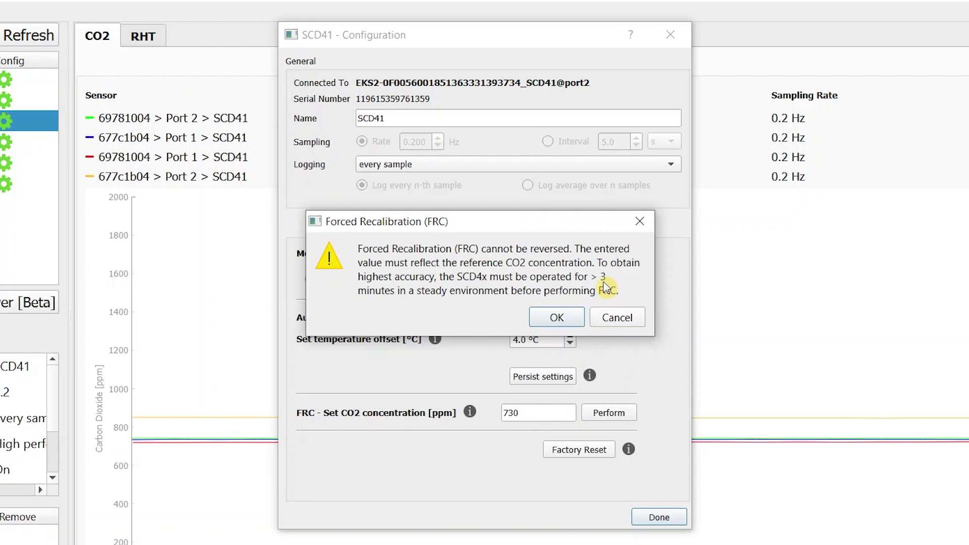
left_click(575, 318)
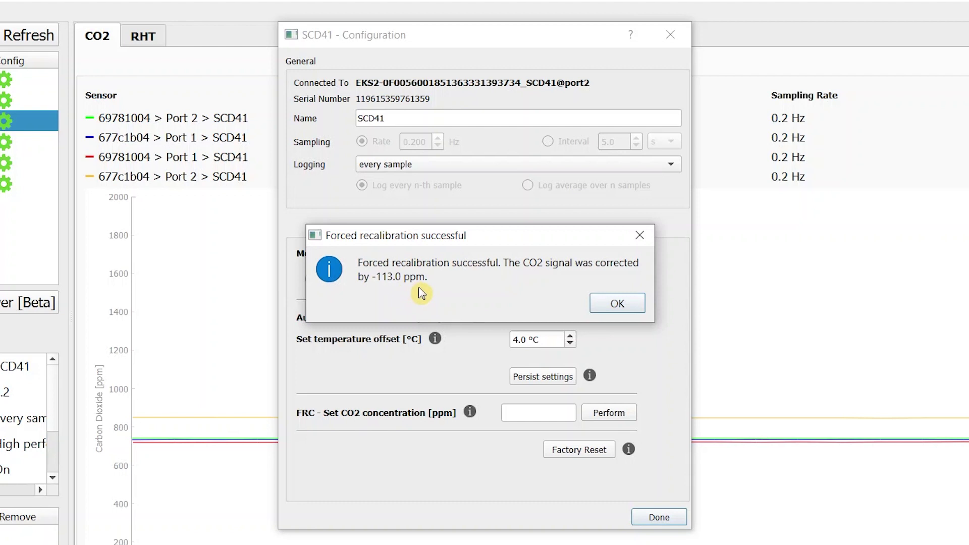
left_click(609, 306)
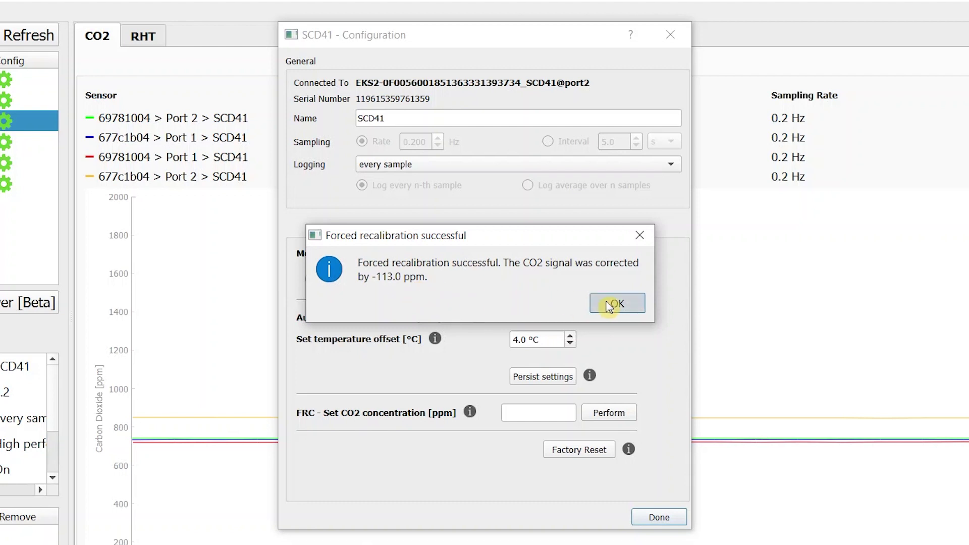
left_click(659, 518)
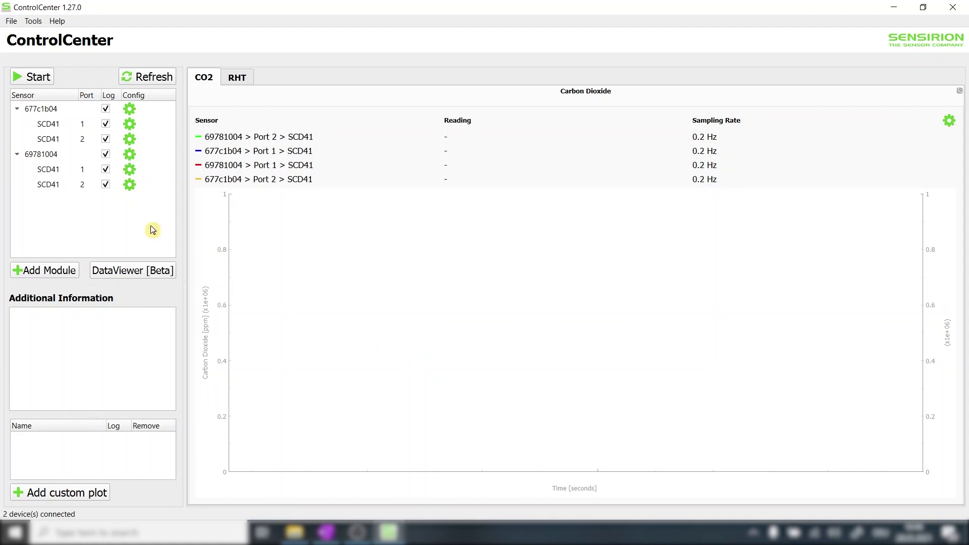
Restart logged measurement on the four connected SCD41 sensors
left_click(45, 83)
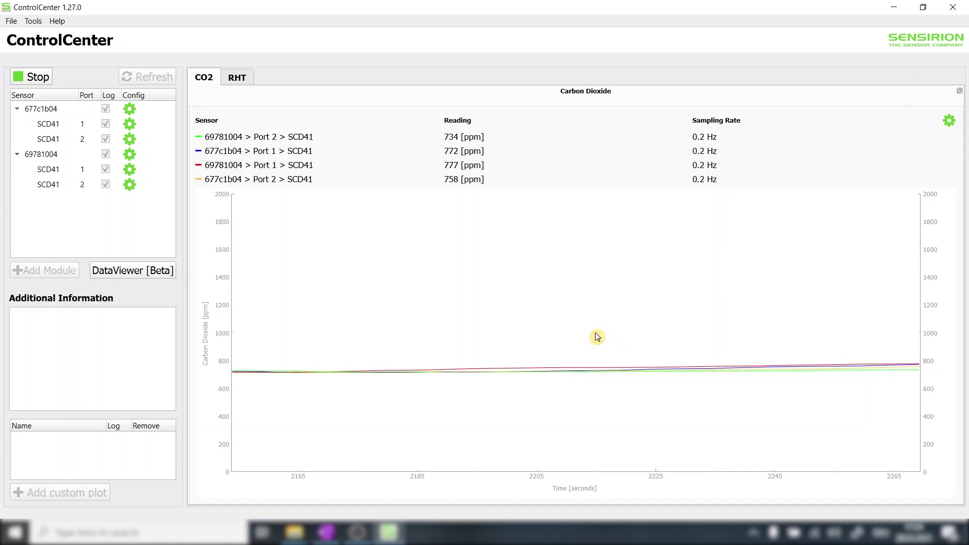
Stop measuring and load all four SCD41 log files into DataViewer
left_click(40, 79)
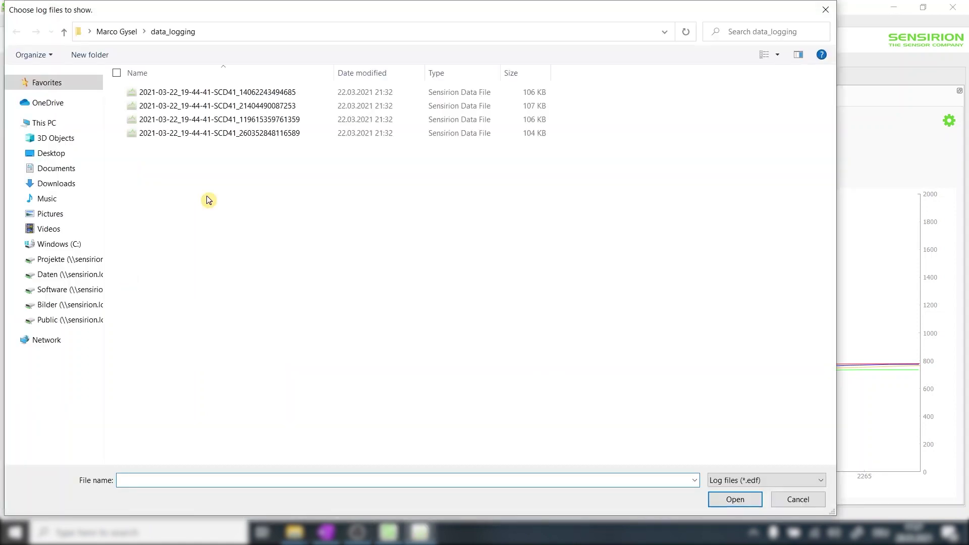
left_click(217, 138)
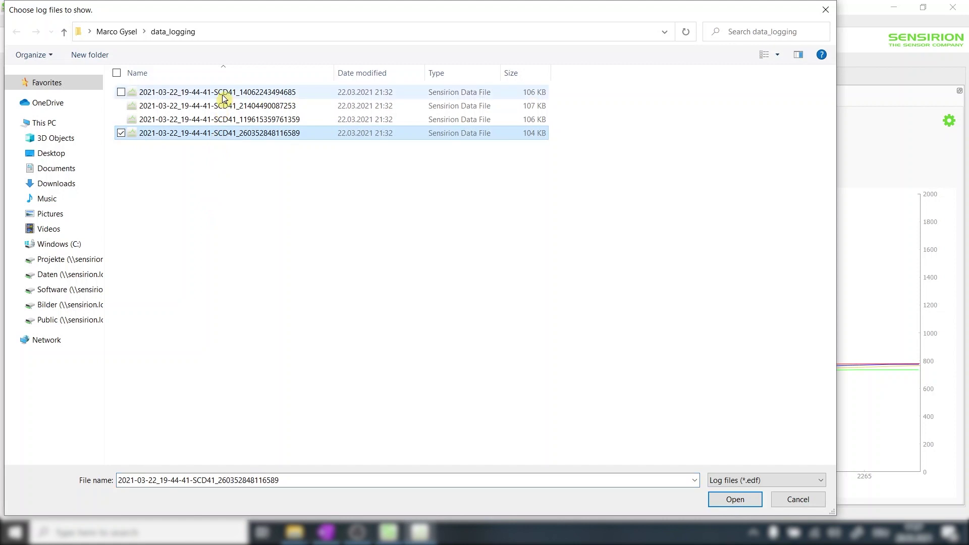
left_click(225, 93, "shift")
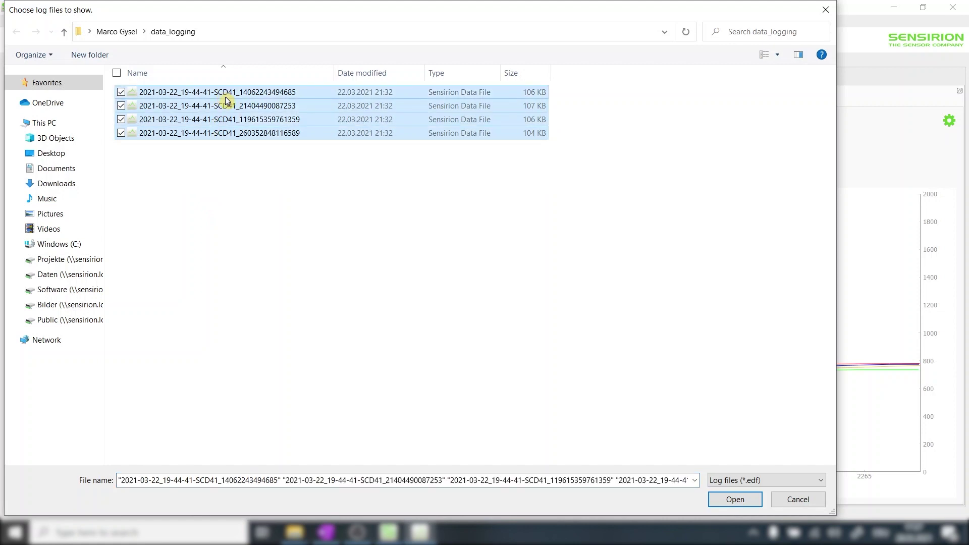
left_click(733, 501)
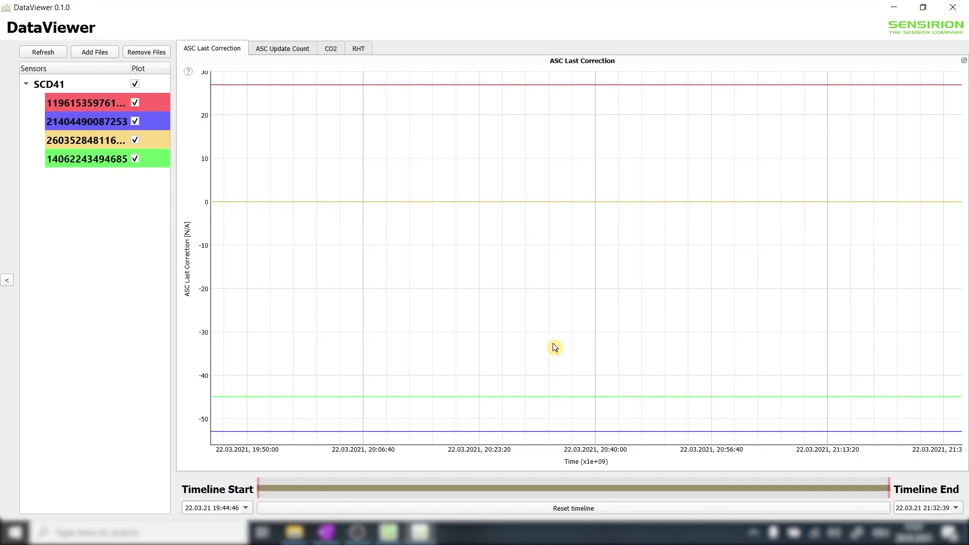
Show the Carbon Dioxide chart and narrow the timeline around the 10000 ppm step
left_click(331, 50)
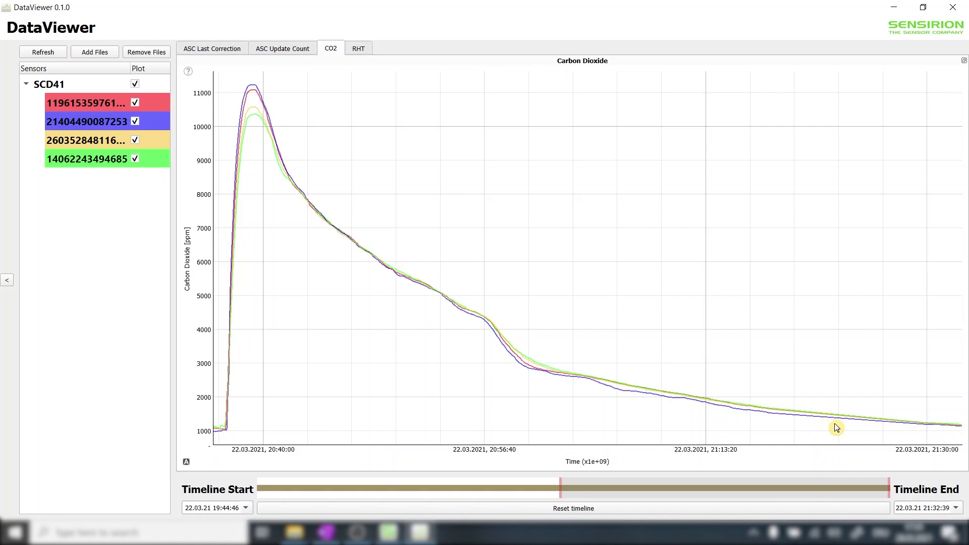
left_click_drag(871, 489, 755, 489)
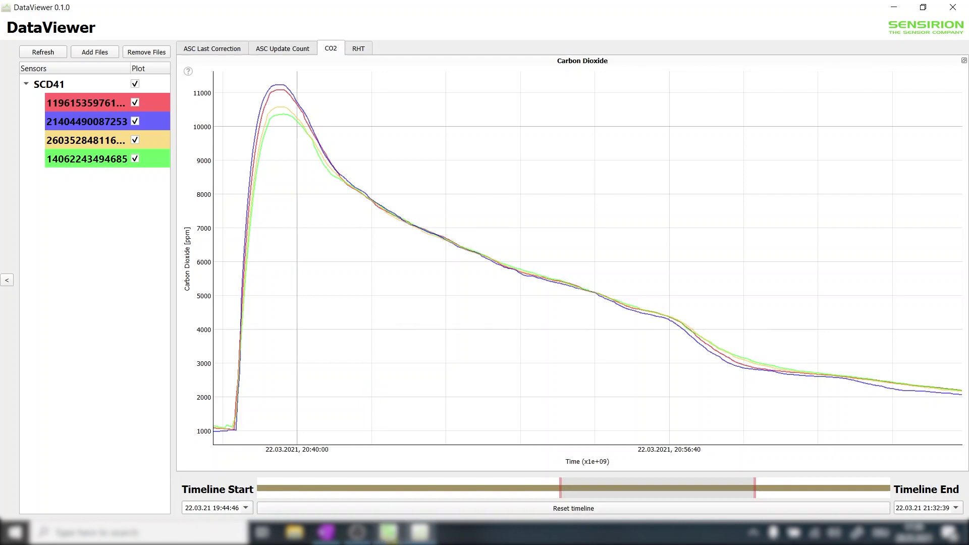
Open ControlCenter's data_logging folder via File > Open Data Log Folder
left_click(388, 532)
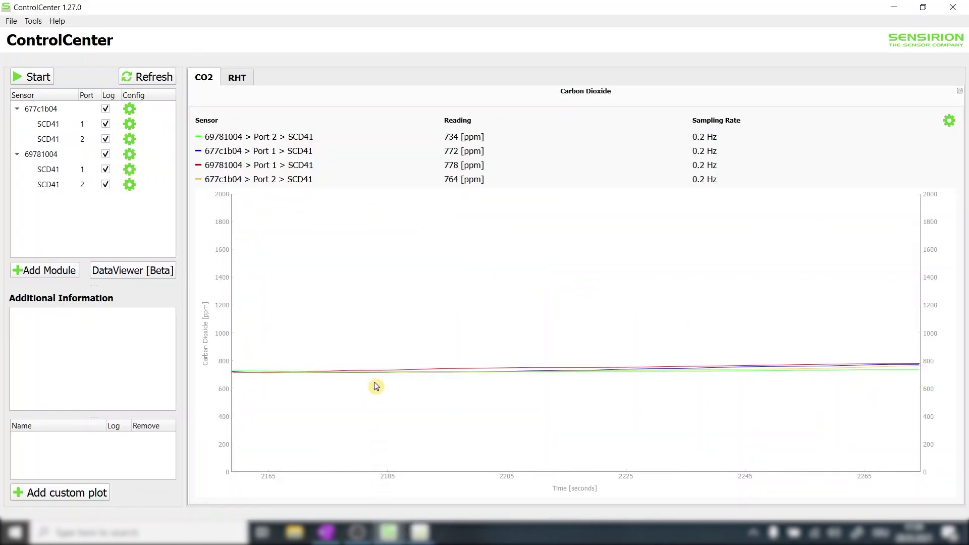
left_click(10, 21)
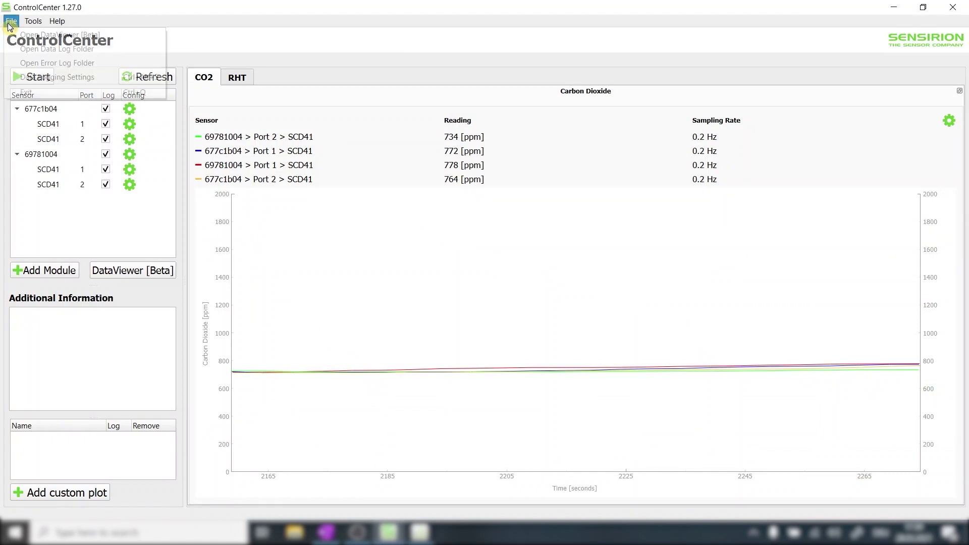
left_click(37, 49)
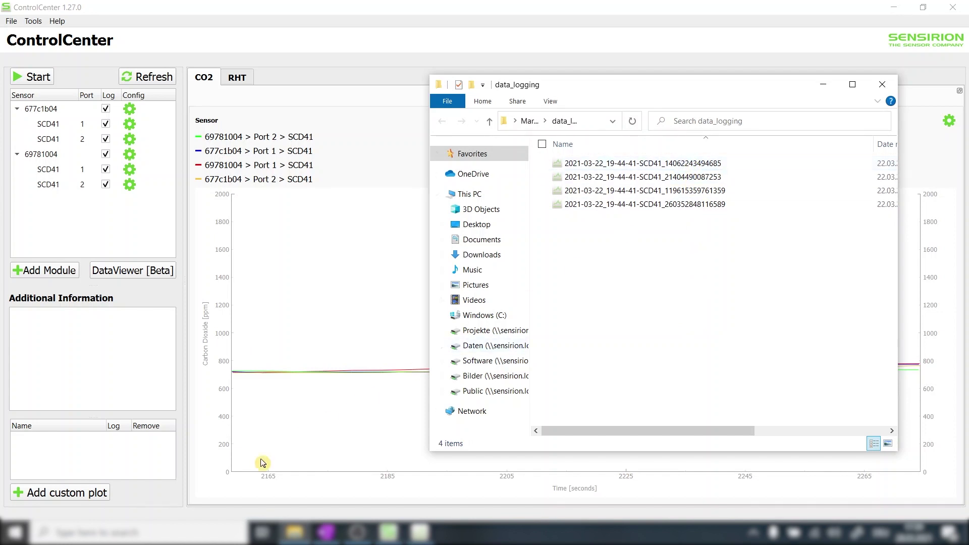
left_click(217, 534)
type("ex")
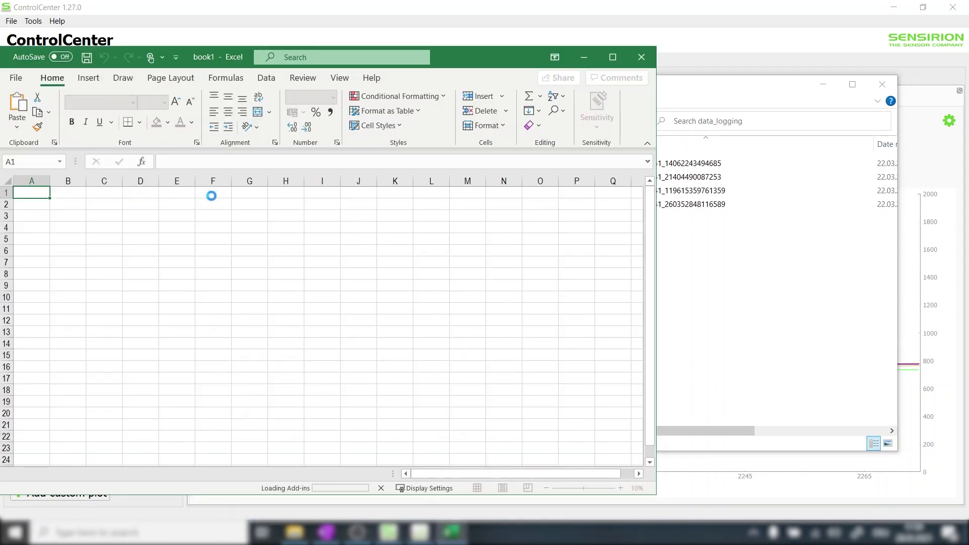
left_click(737, 273)
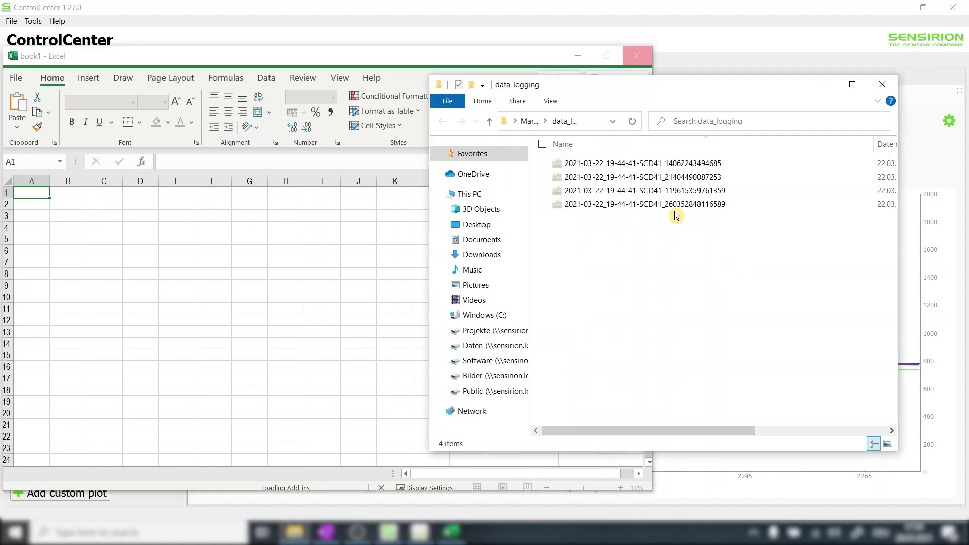
left_click_drag(651, 165, 294, 315)
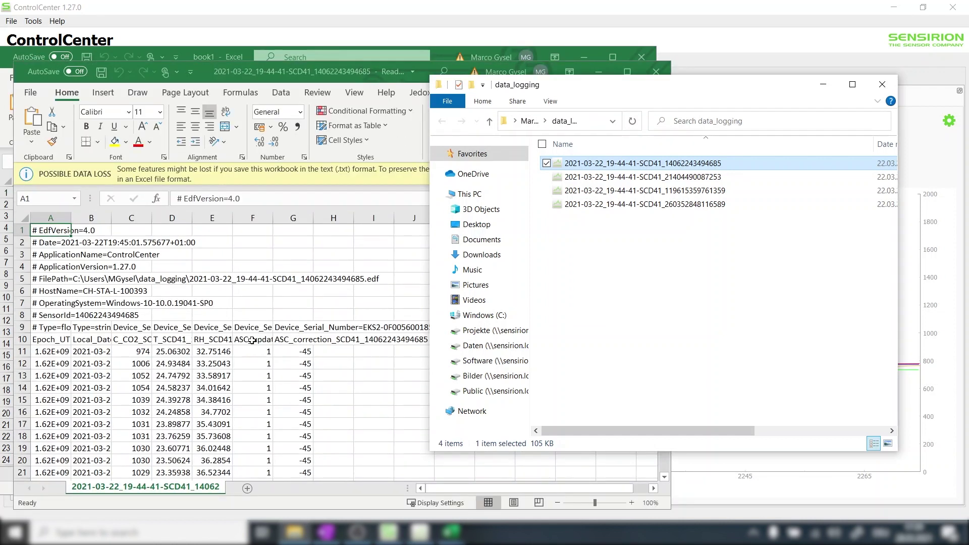
scroll(250, 342, "down", 2)
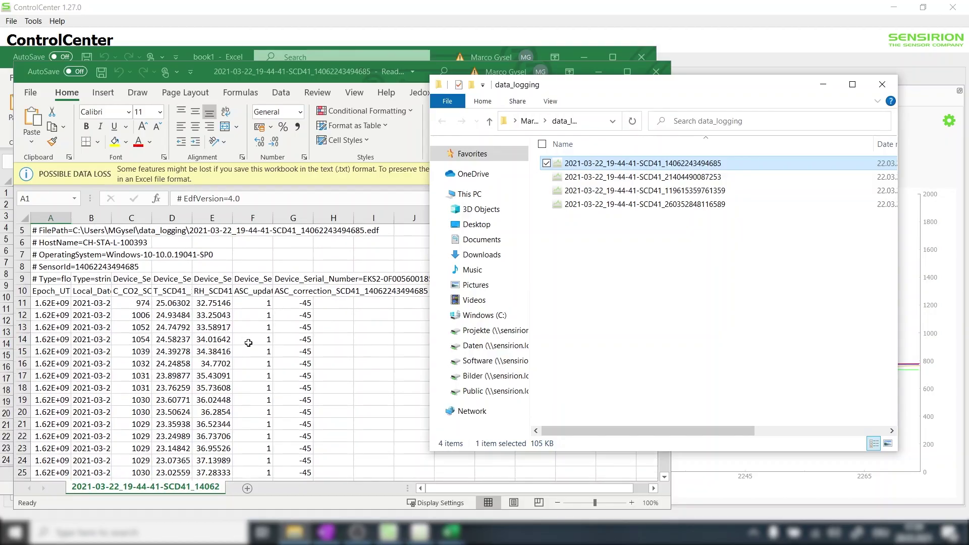